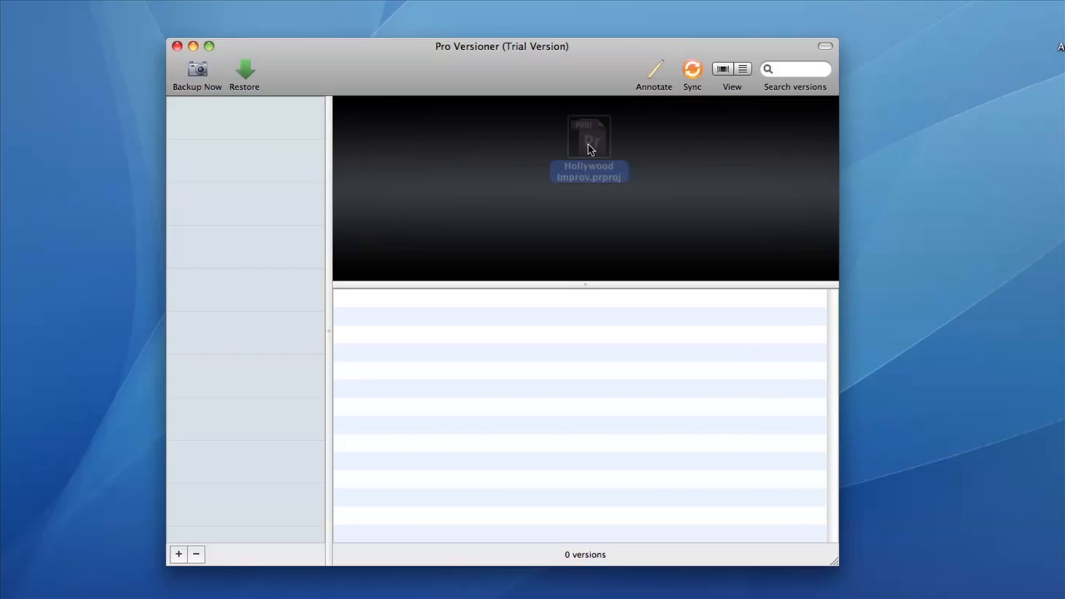
# Add Hollywood Improv.prproj to the sidebar, creating Version 00001, and begin its annotation
pyautogui.moveTo(583, 133); pyautogui.dragTo(250, 127)
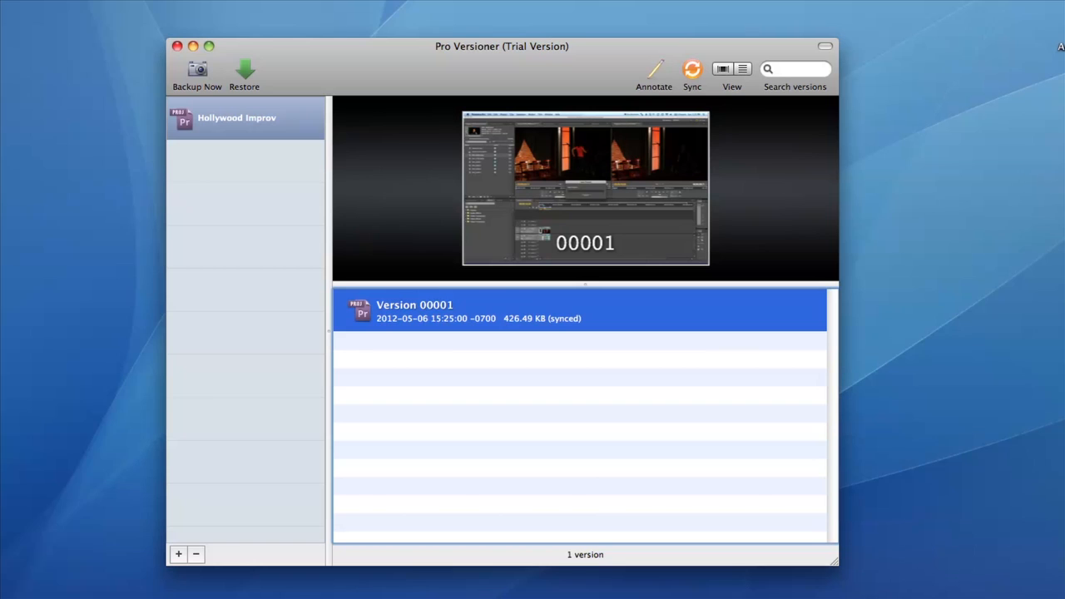
pyautogui.click(658, 75)
pyautogui.write('Initial')
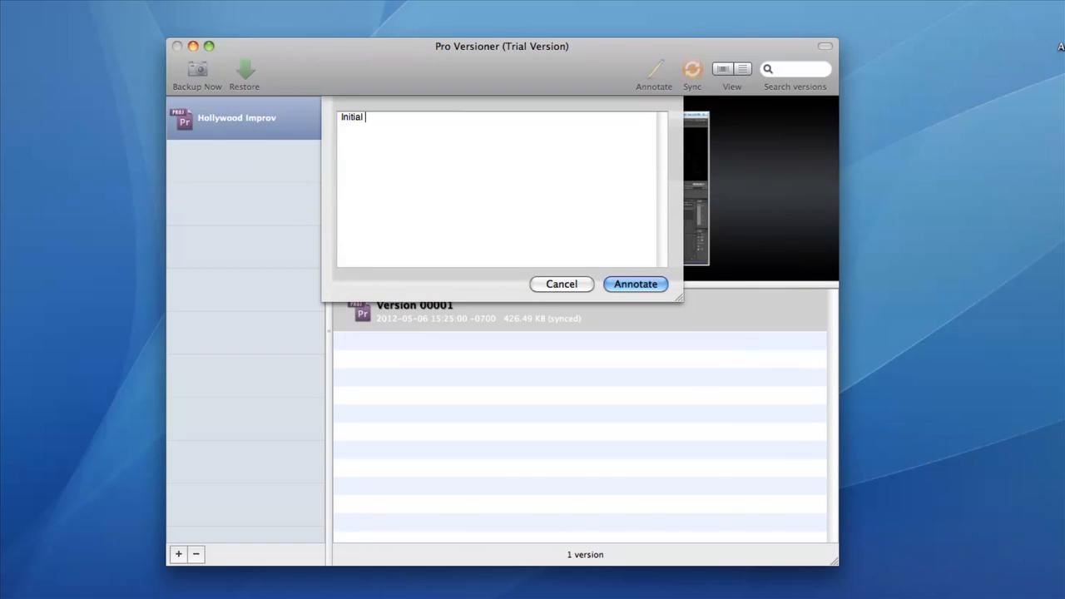
pyautogui.write(' assembly')
# Save the 'Initial assembly' note on Version 00001 and switch to The Timber's history
pyautogui.click(635, 284)
pyautogui.click(585, 308)
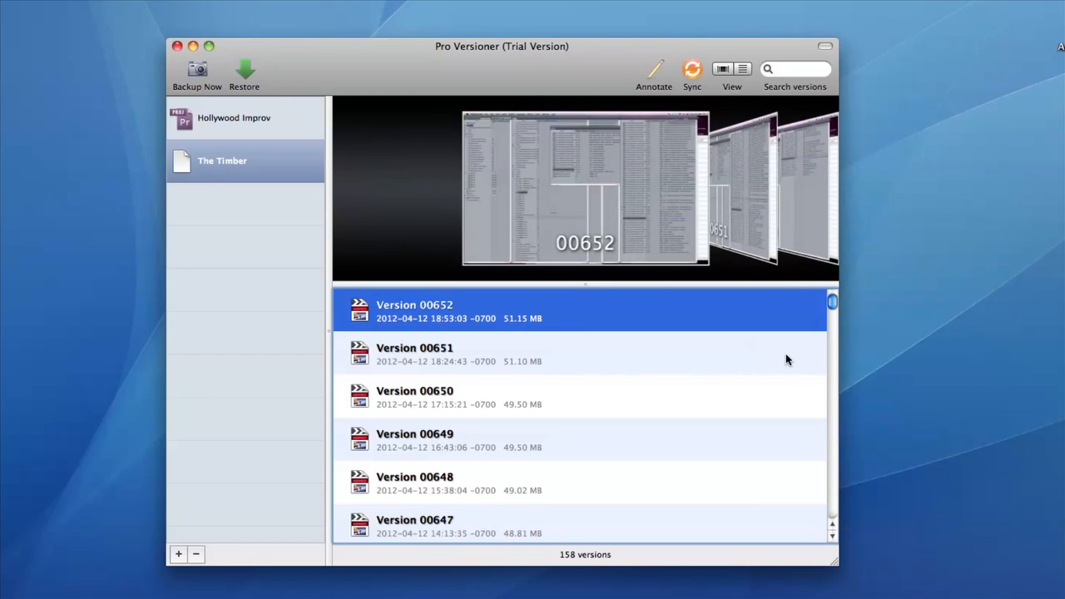
pyautogui.scroll(-10, 788, 360)
pyautogui.scroll(-10, 788, 360)
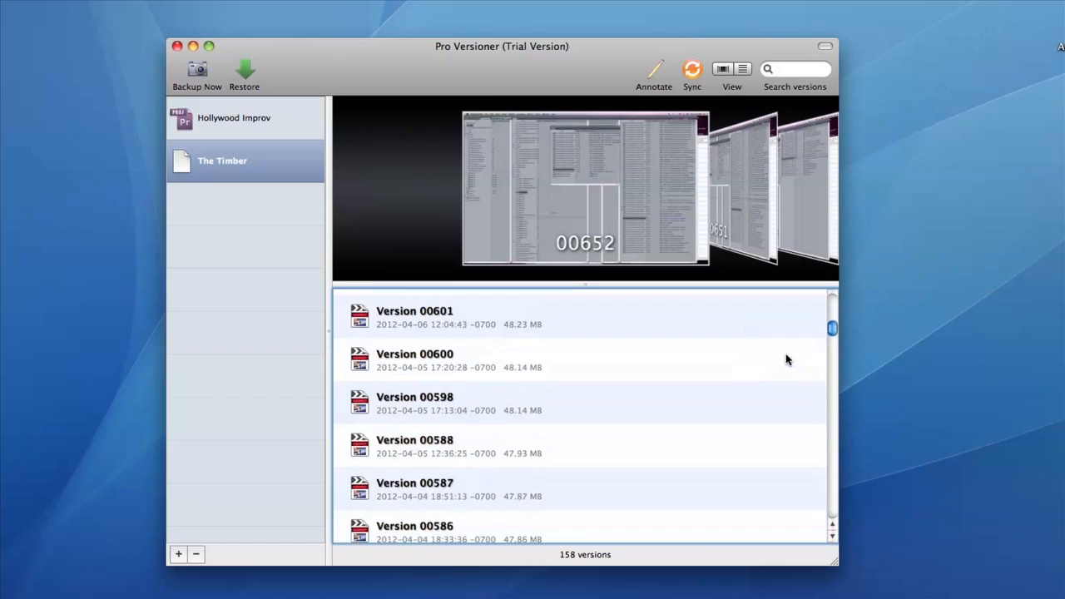
pyautogui.scroll(-10, 789, 360)
pyautogui.scroll(-10, 788, 360)
pyautogui.scroll(-8, 788, 360)
pyautogui.scroll(-3, 749, 383)
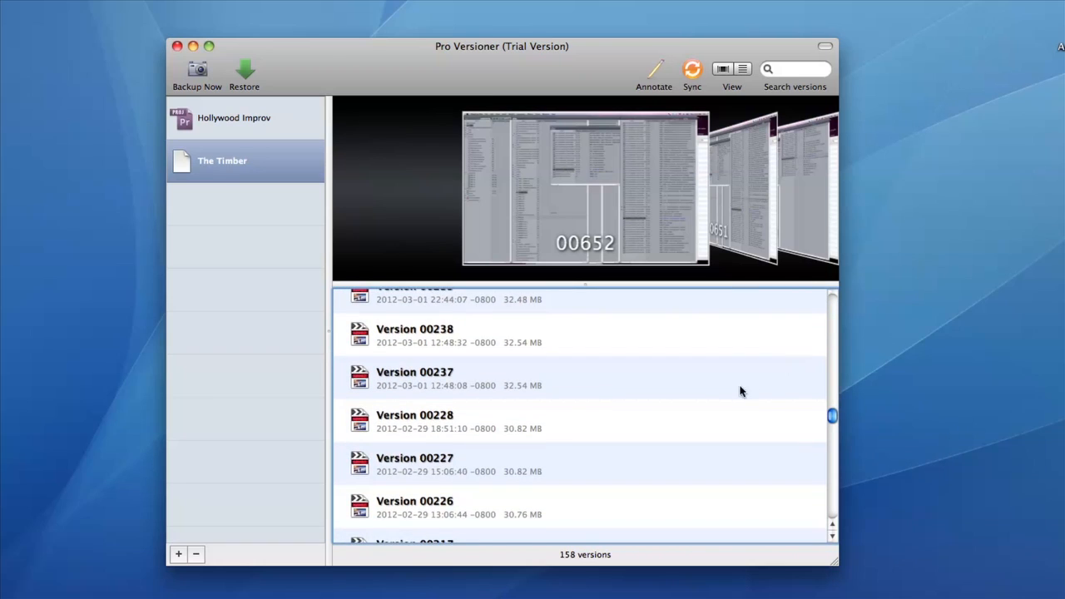
pyautogui.scroll(-10, 718, 399)
pyautogui.scroll(-5, 718, 398)
# Preview versions 00144, 00140 and 00138, then settle on Version 00119 from February 2012
pyautogui.click(718, 376)
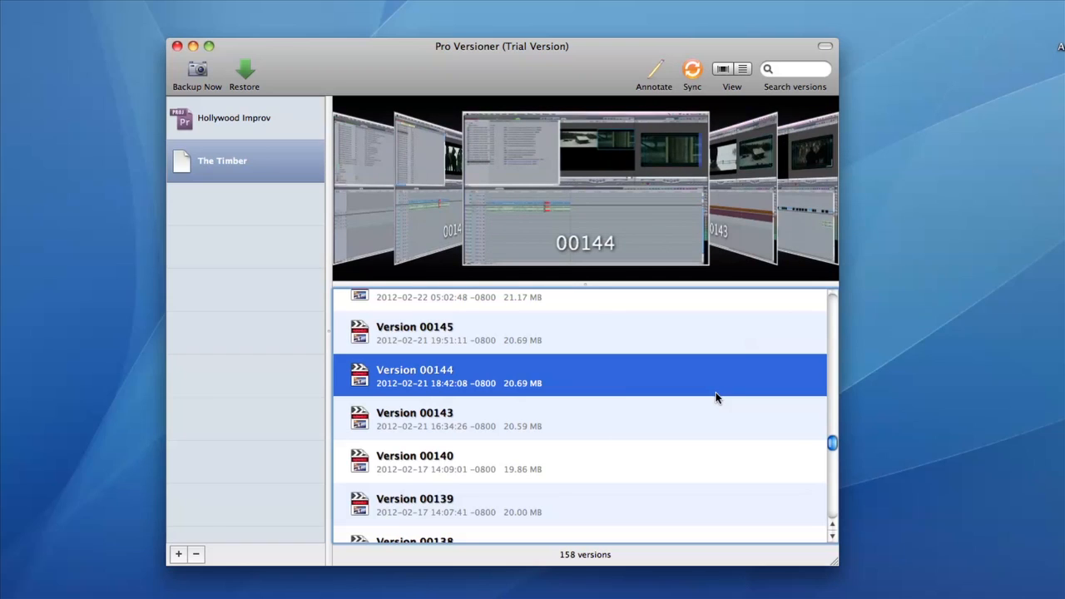
pyautogui.click(677, 460)
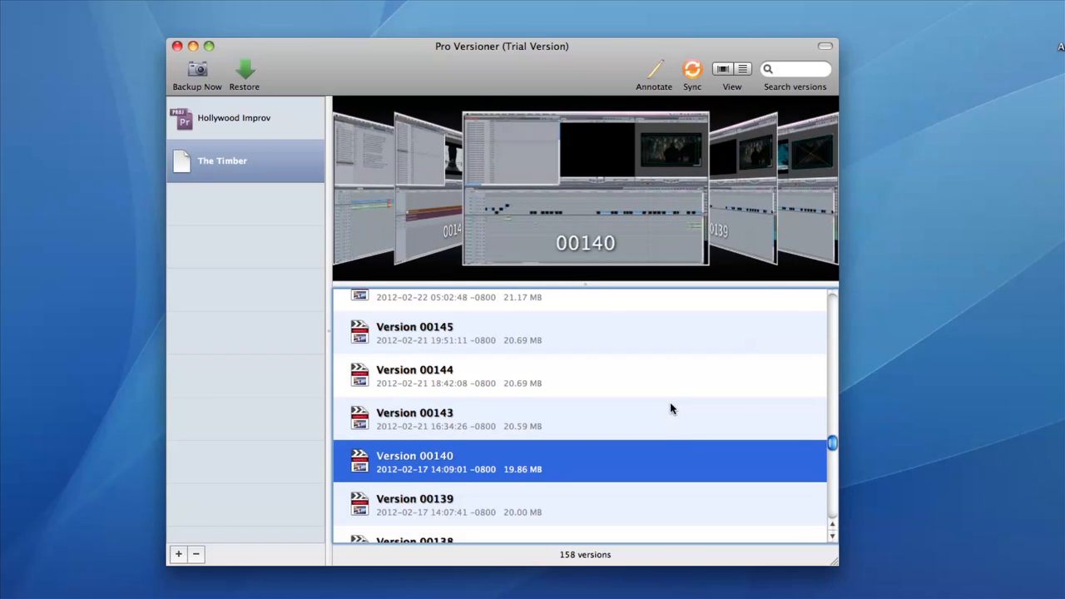
pyautogui.scroll(-4, 670, 402)
pyautogui.click(660, 421)
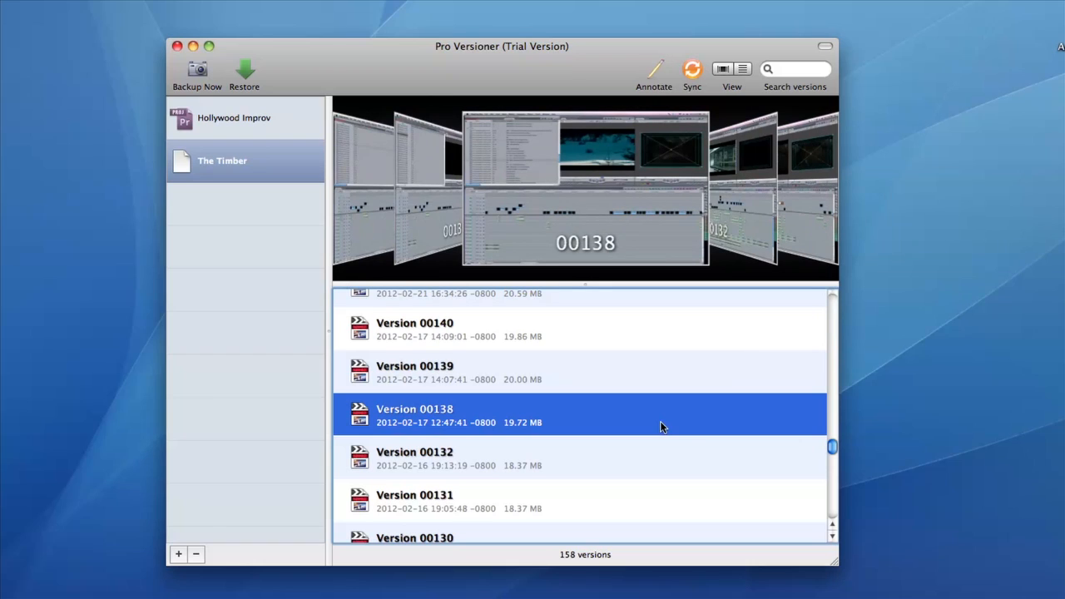
pyautogui.scroll(-5, 660, 421)
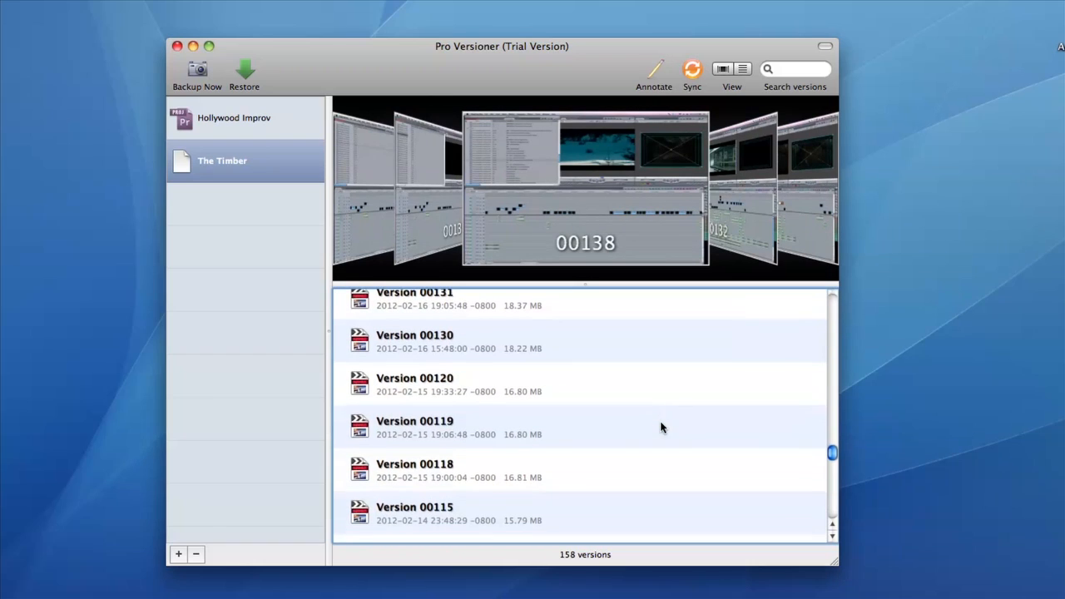
pyautogui.click(662, 427)
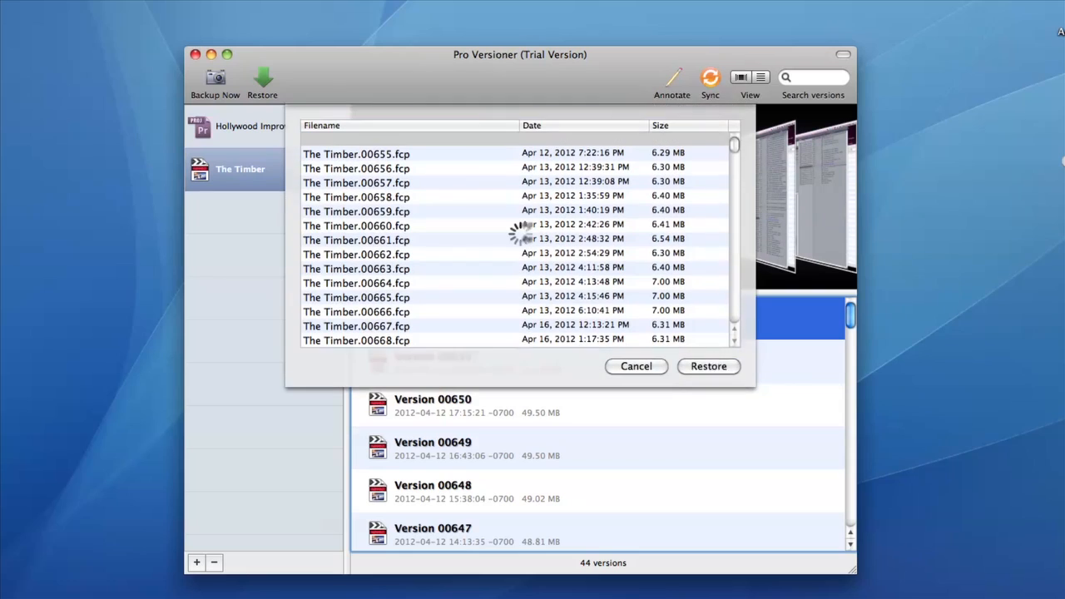
# Restore The Timber.00652.fcp from sync, confirming it overwrites the current project on disk
pyautogui.click(706, 366)
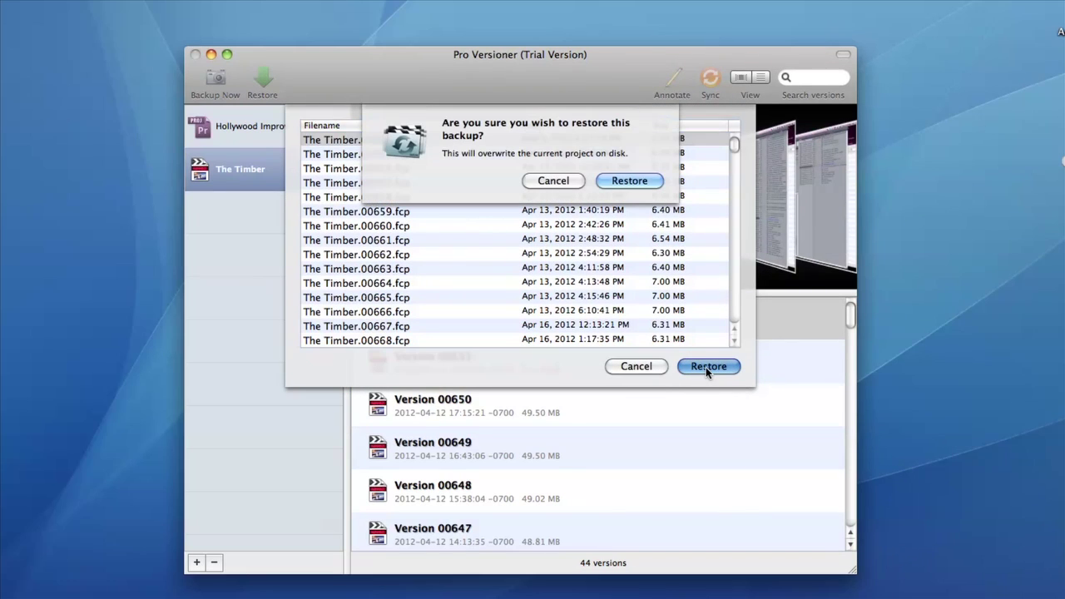
pyautogui.click(625, 179)
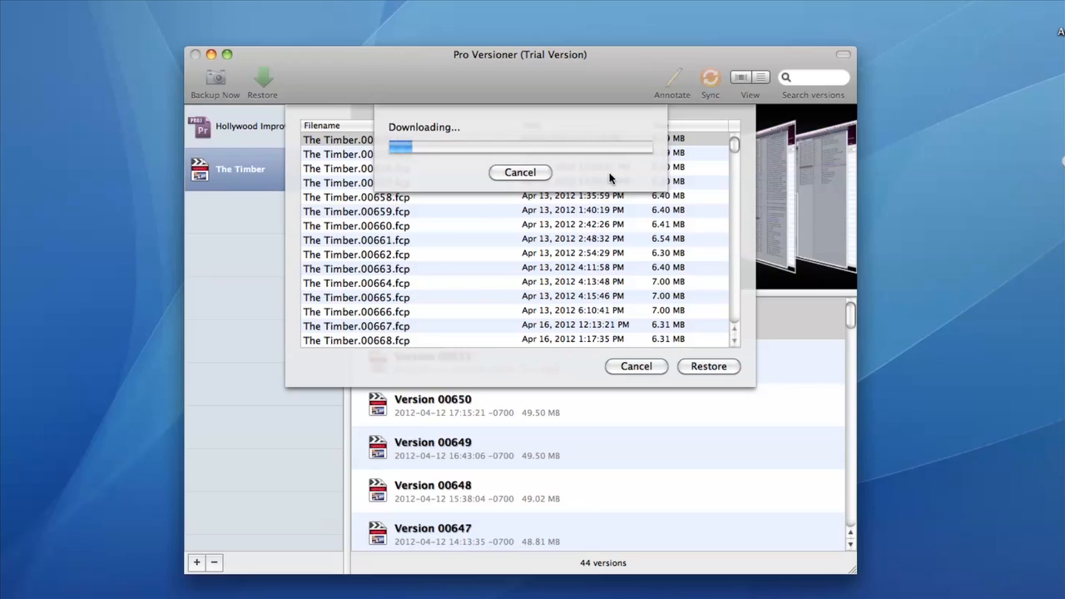